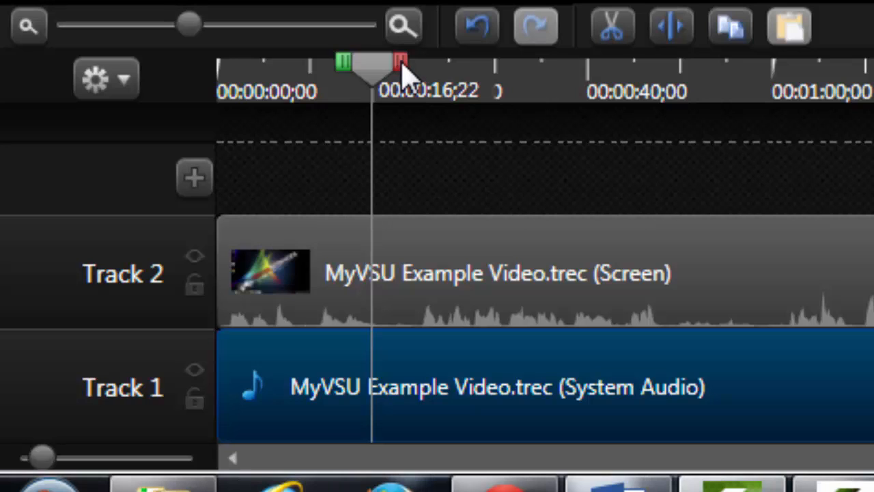
Extend the timeline selection's end to 00:00:58;11 and move its start back to 00:00:02;26.
mouse_move(403, 65)
left_mouse_down()
mouse_move(530, 86)
mouse_move(766, 87)
left_mouse_up()
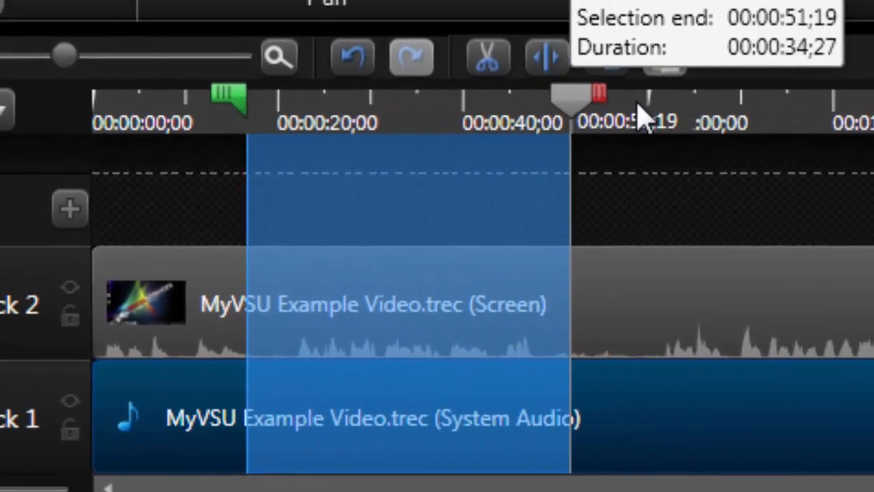
left_click_drag(642, 119, 651, 103)
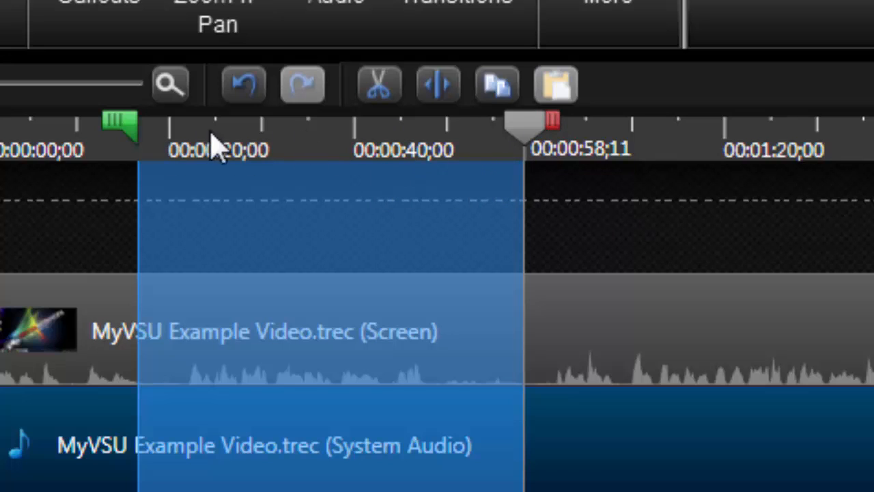
mouse_move(131, 142)
left_mouse_down()
mouse_move(82, 136)
mouse_move(3, 153)
left_mouse_up()
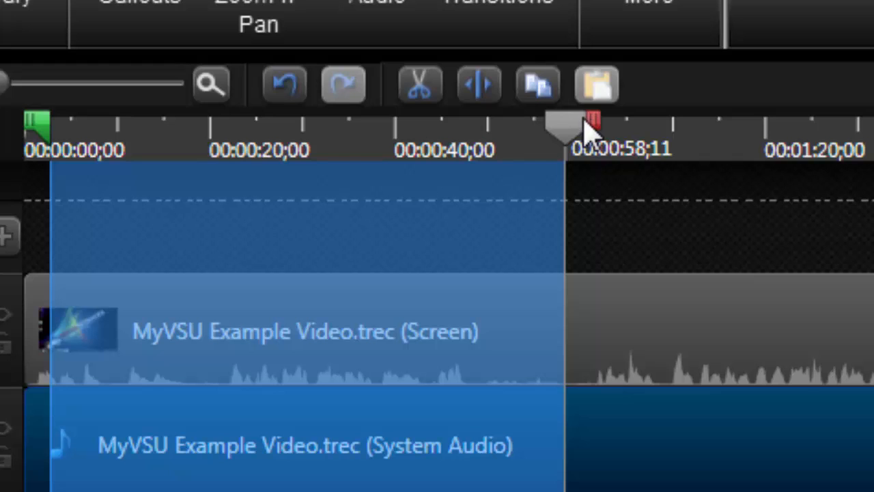
Shorten the timeline selection to 00:00:02;26–00:00:06;24 and cut that section from both tracks.
left_click_drag(566, 130, 59, 150)
mouse_move(566, 118)
left_mouse_down()
mouse_move(96, 136)
mouse_move(95, 145)
left_mouse_up()
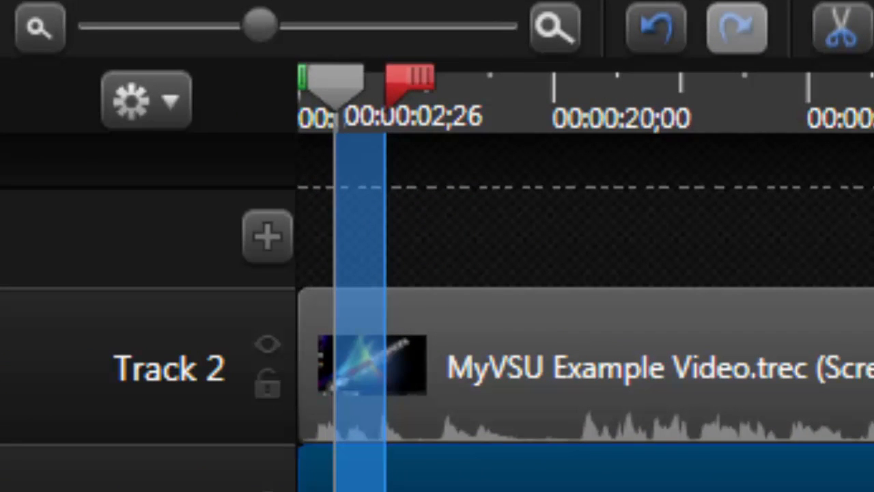
key("space")
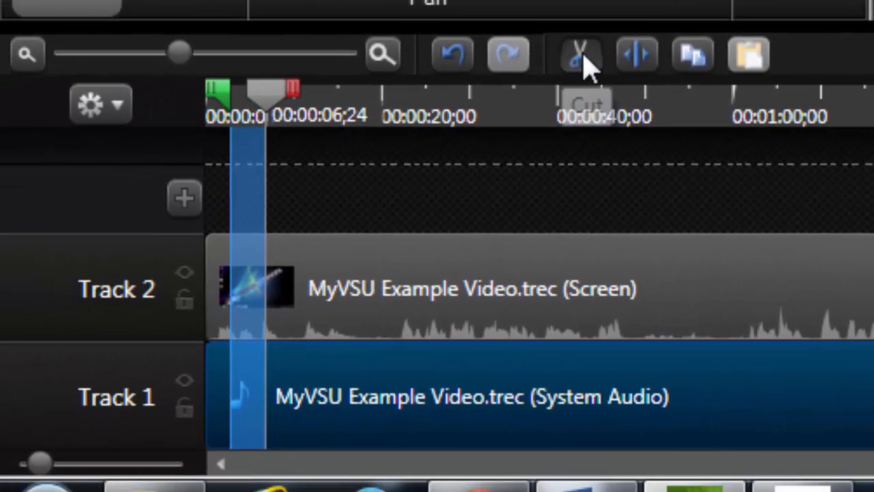
left_click(580, 56)
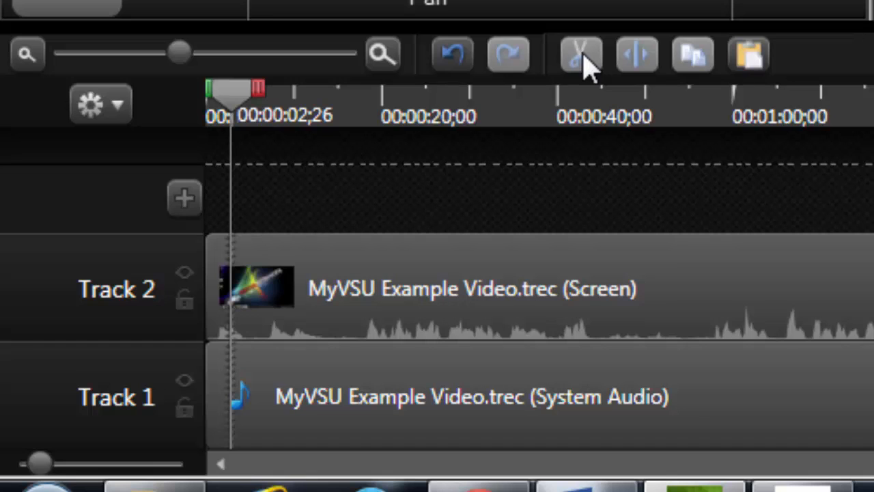
Undo the cut near the start of the recording and clear the timeline selection.
left_click_drag(236, 103, 353, 151)
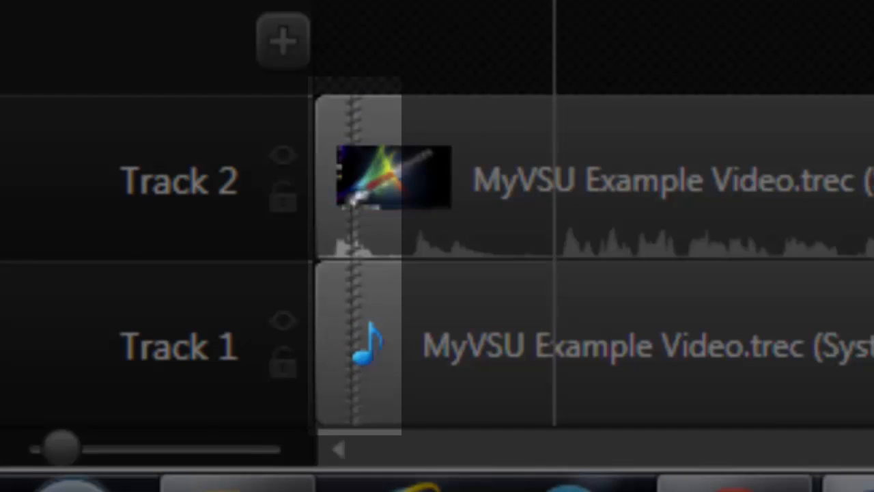
left_click_drag(554, 0, 338, 0)
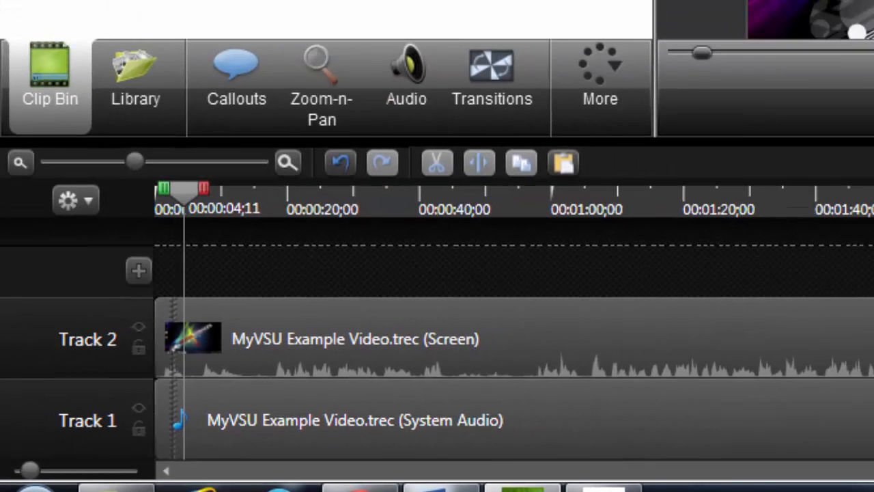
key("ctrl+y")
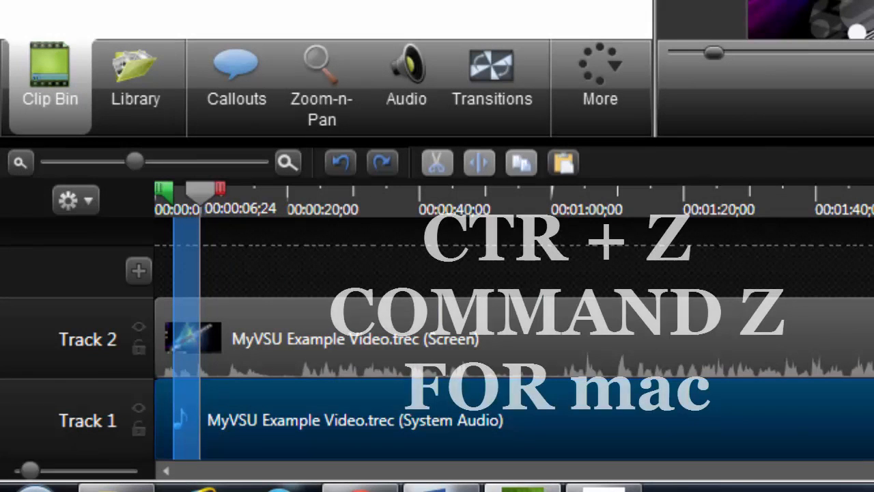
left_click(199, 190)
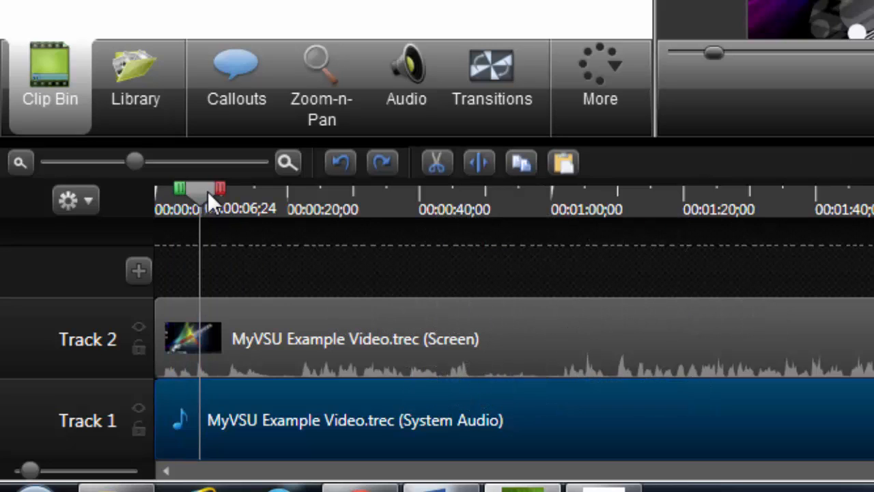
Preview the recording from about 00:00:47;14 through the MyVSU sign-in section, and stop the playback.
left_click_drag(208, 191, 476, 205)
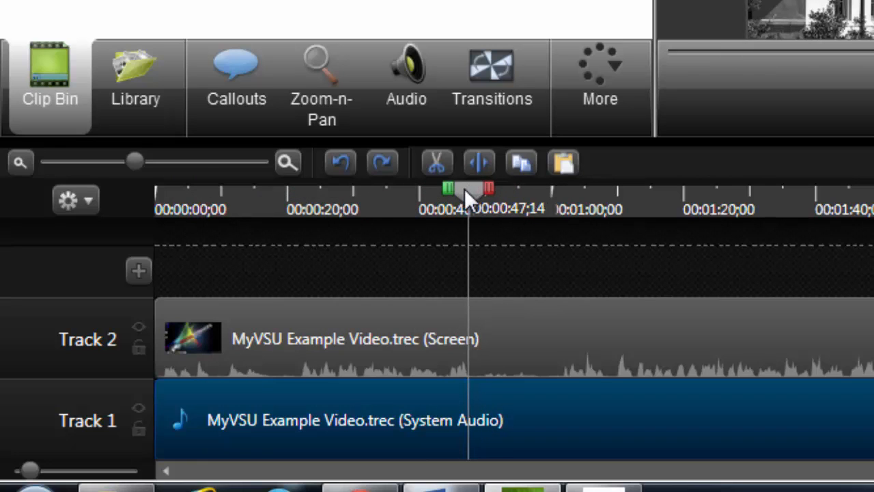
left_click_drag(465, 189, 467, 210)
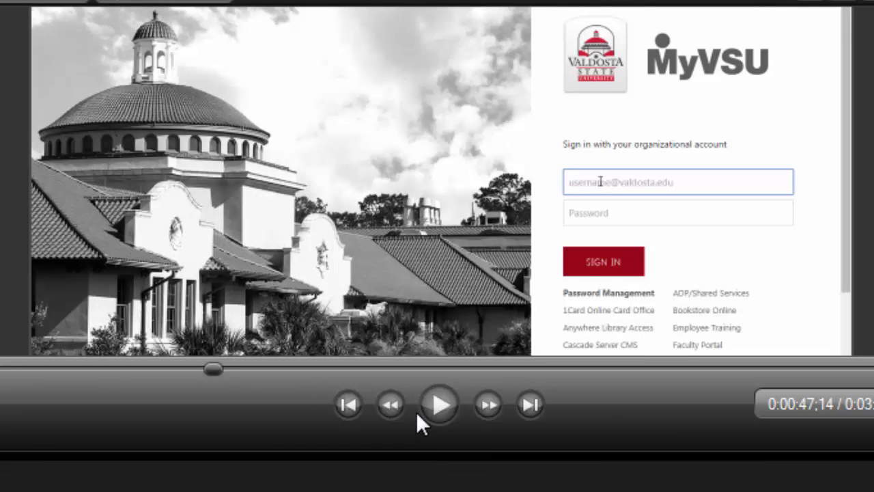
left_click(440, 414)
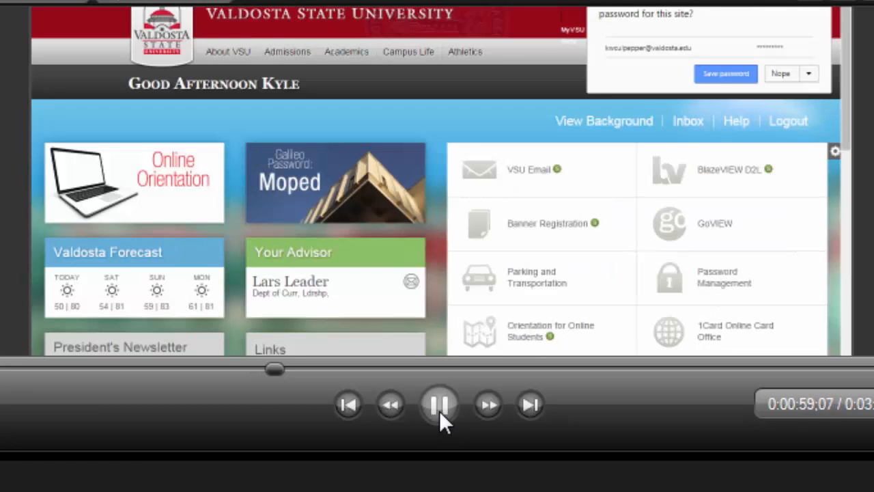
left_click(437, 411)
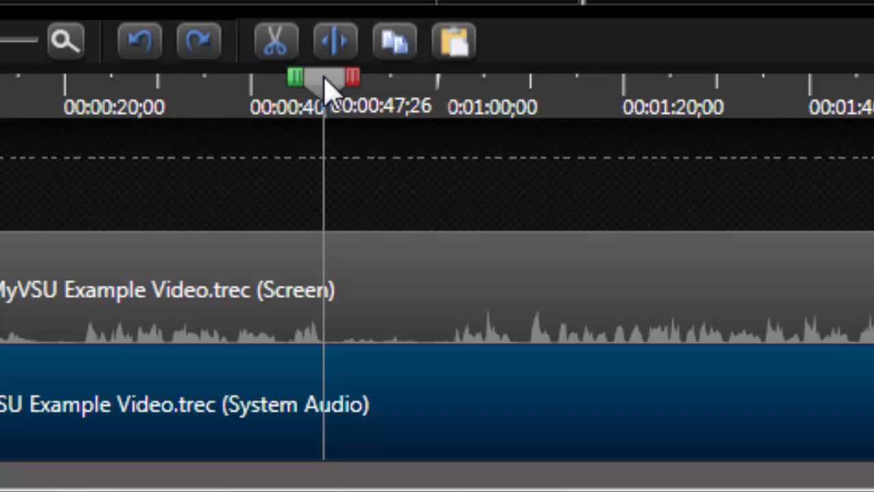
Remove the section from 00:00:47;08 to 00:00:50;01 on both tracks, leaving a gap, and clear the selection.
left_click_drag(325, 80, 323, 87)
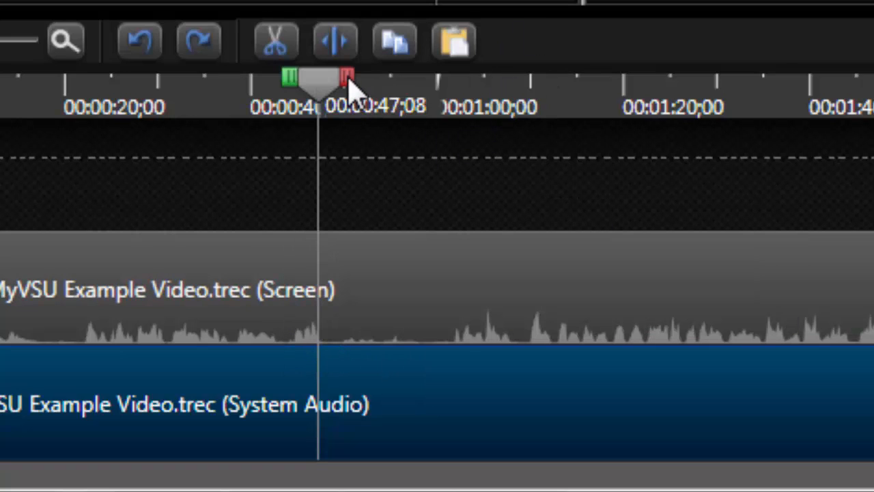
mouse_move(348, 87)
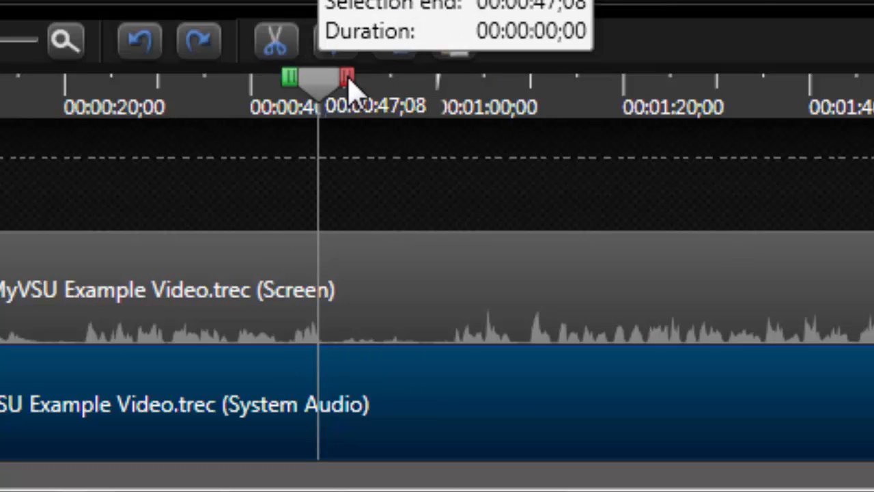
left_click_drag(348, 87, 377, 89)
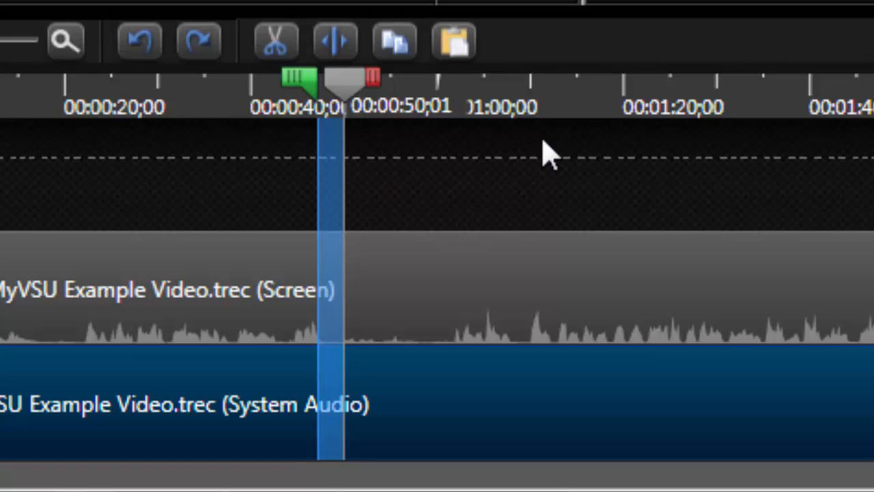
key("ctrl+x")
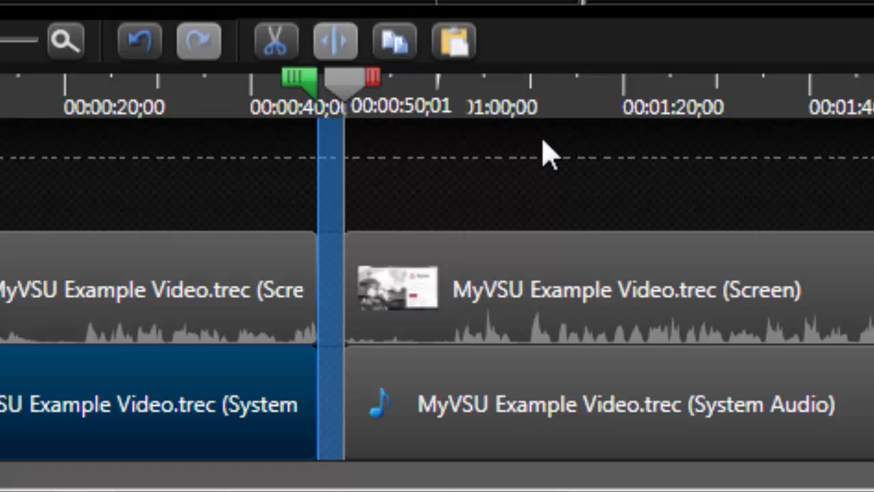
left_click(350, 102)
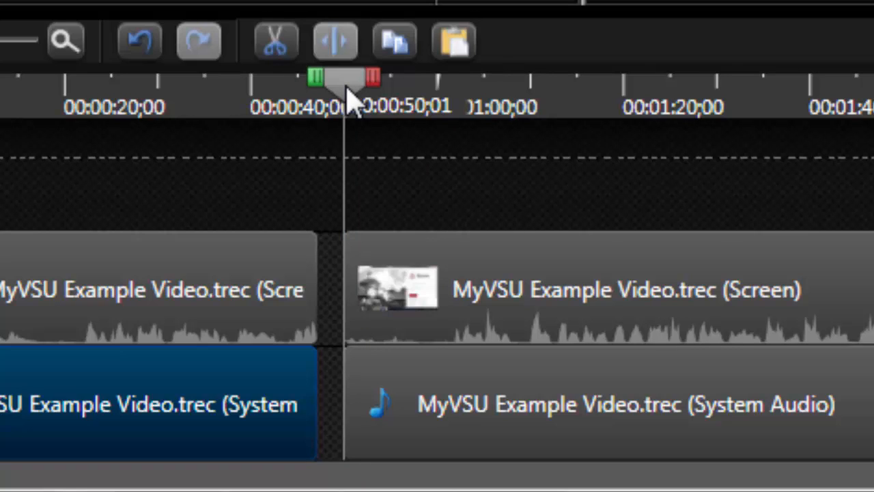
Close the gap by moving the second screen clip and the second system audio clip against the first clips at 00:00:47;08.
left_click(478, 273)
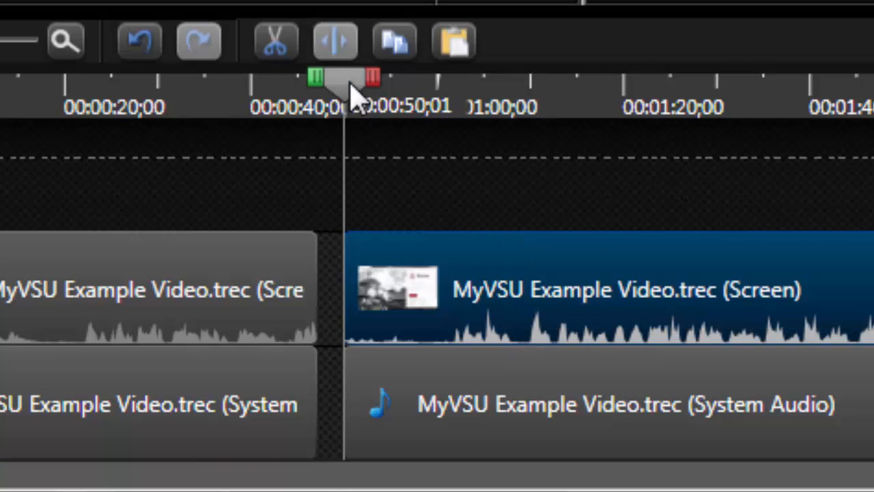
left_click_drag(353, 92, 304, 109)
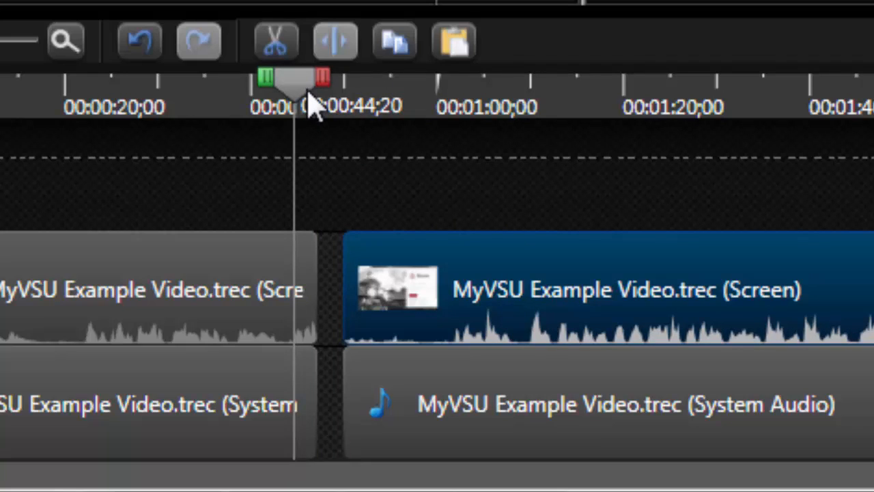
mouse_move(456, 272)
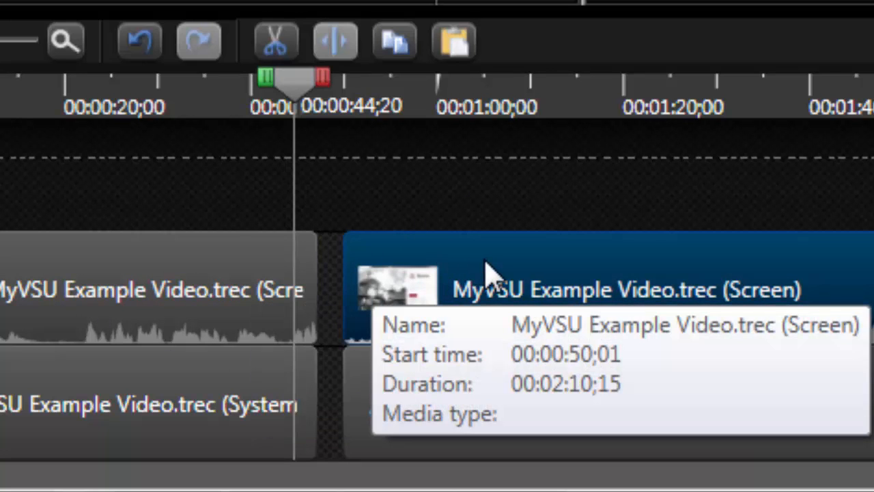
left_click_drag(485, 263, 460, 267)
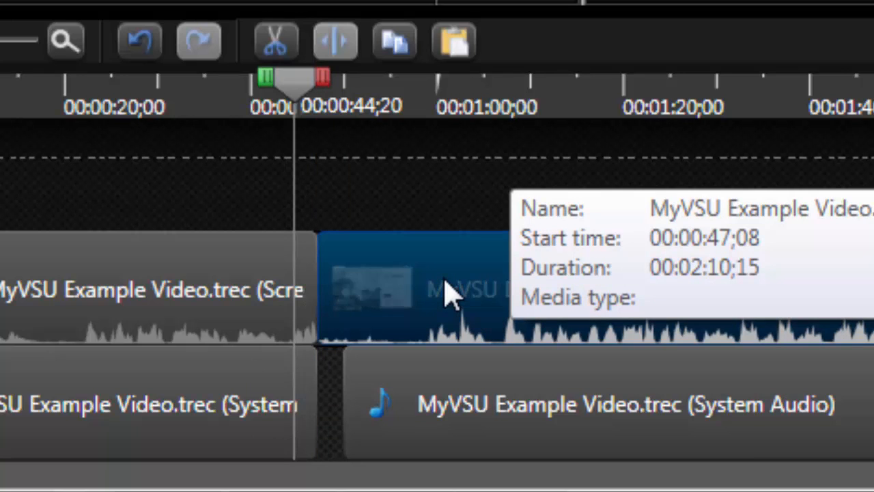
mouse_move(451, 294)
left_mouse_down()
mouse_move(439, 273)
mouse_move(439, 205)
mouse_move(440, 293)
mouse_move(683, 283)
mouse_move(435, 287)
left_mouse_up()
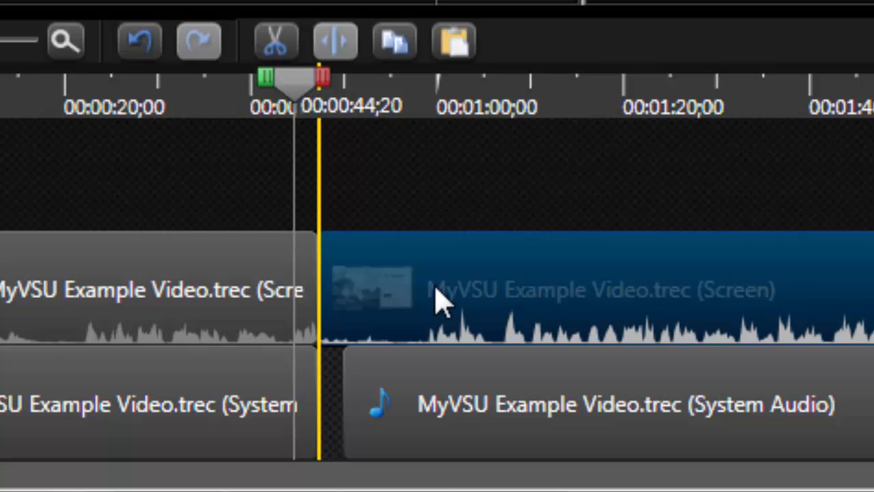
left_click_drag(440, 304, 441, 307)
left_click_drag(453, 390, 409, 406)
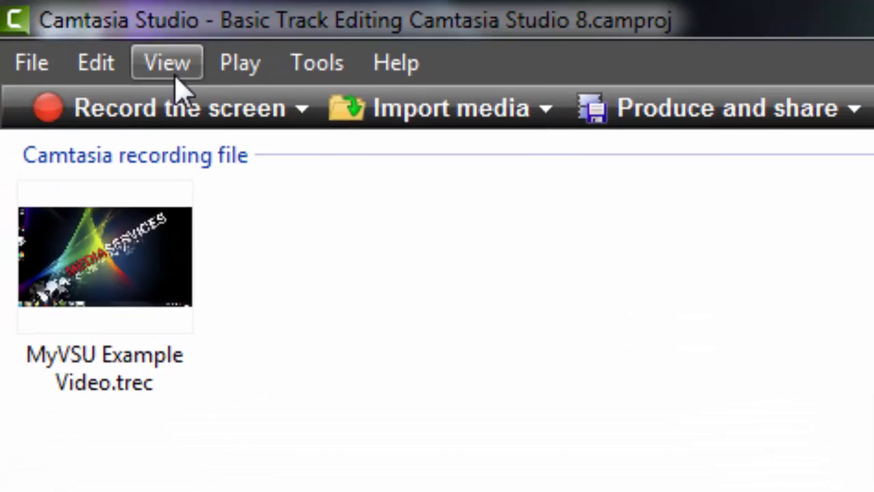
Examine the timeline snapping options and test snapping by moving the second clips on both tracks against the first ones.
left_click(167, 62)
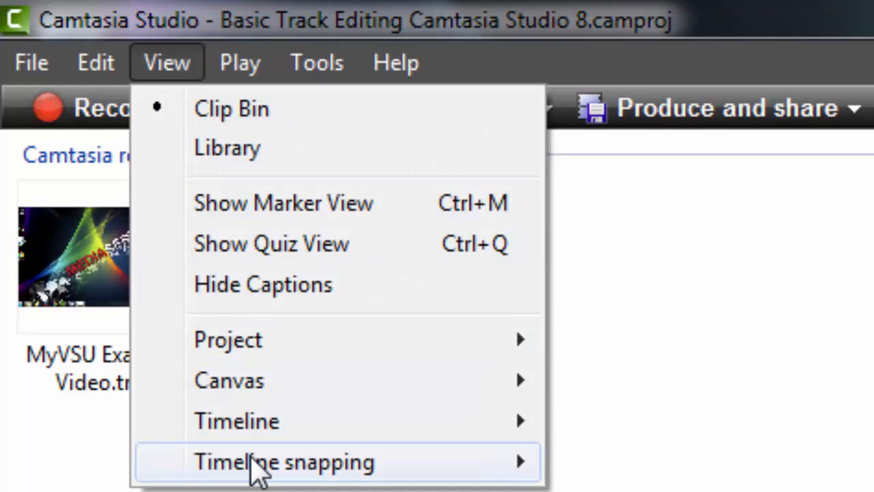
mouse_move(253, 468)
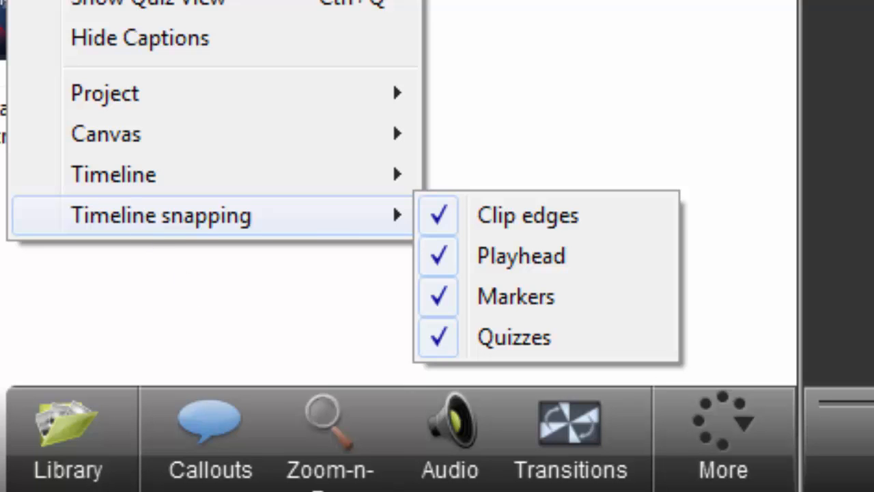
left_click(439, 460)
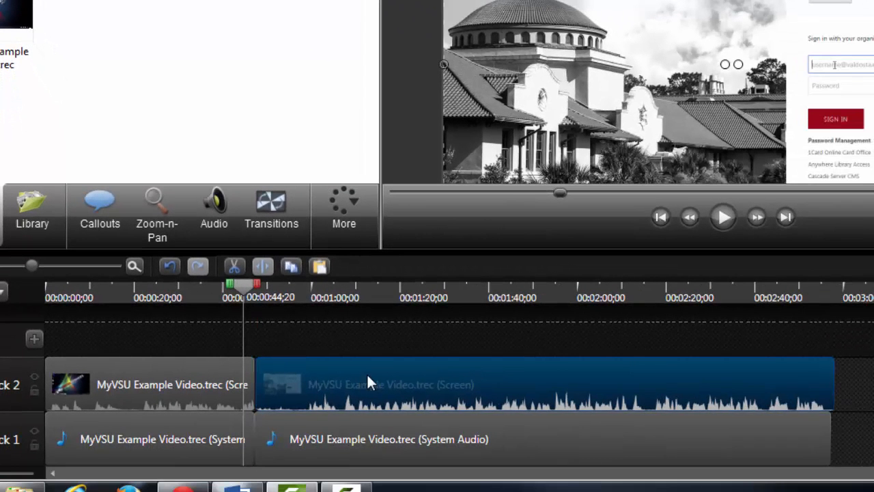
mouse_move(367, 375)
left_mouse_down()
mouse_move(390, 376)
mouse_move(356, 377)
left_mouse_up()
mouse_move(359, 432)
left_mouse_down()
mouse_move(374, 439)
mouse_move(345, 432)
left_mouse_up()
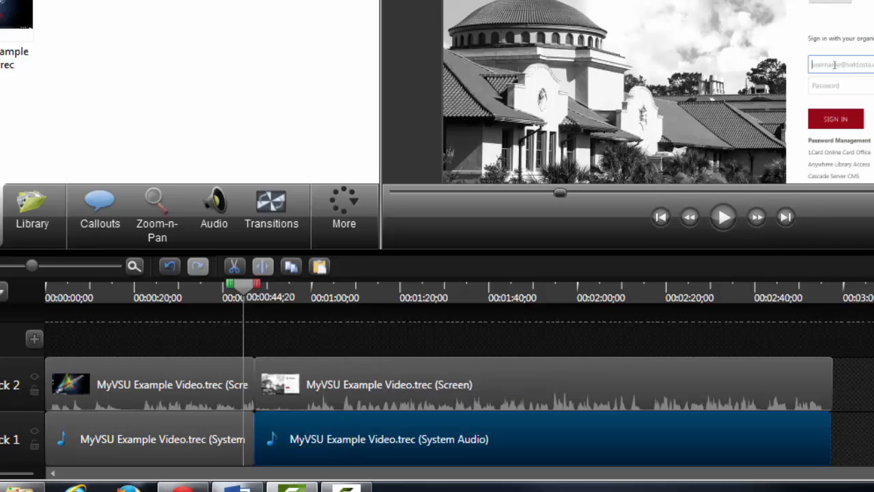
Turn off timeline snapping for clip edges and check the snapping options.
left_click(17, 0)
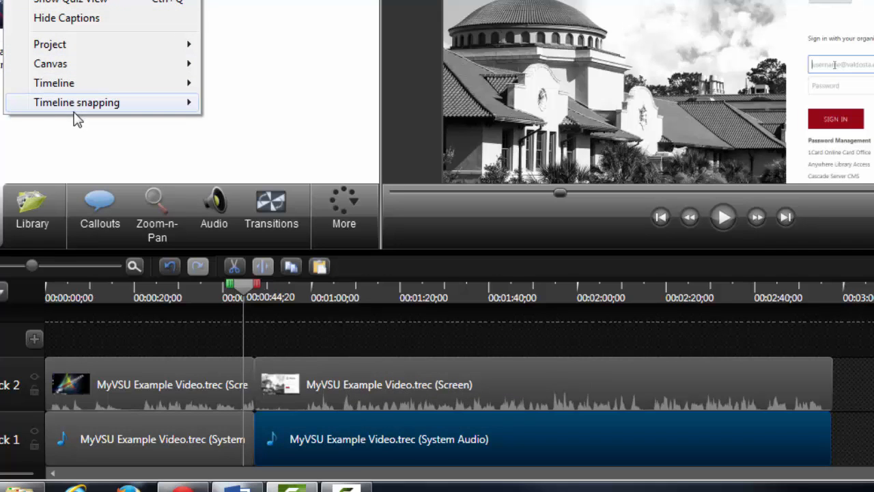
mouse_move(78, 109)
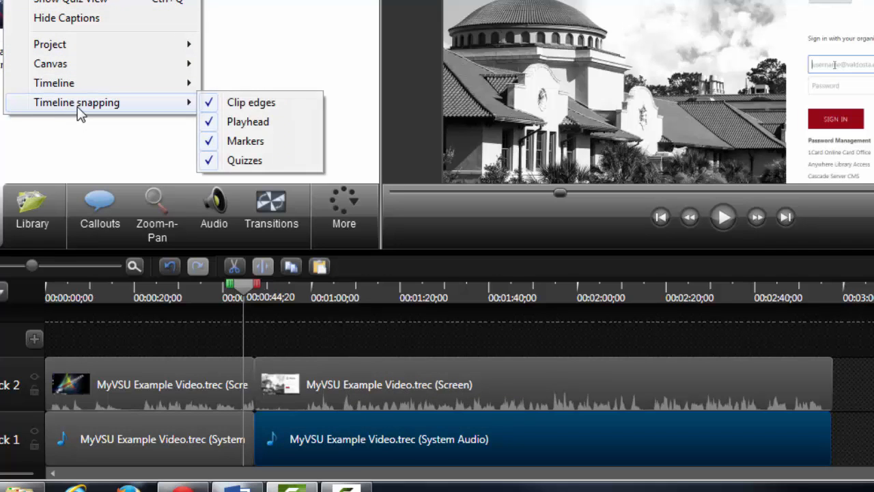
left_click(210, 108)
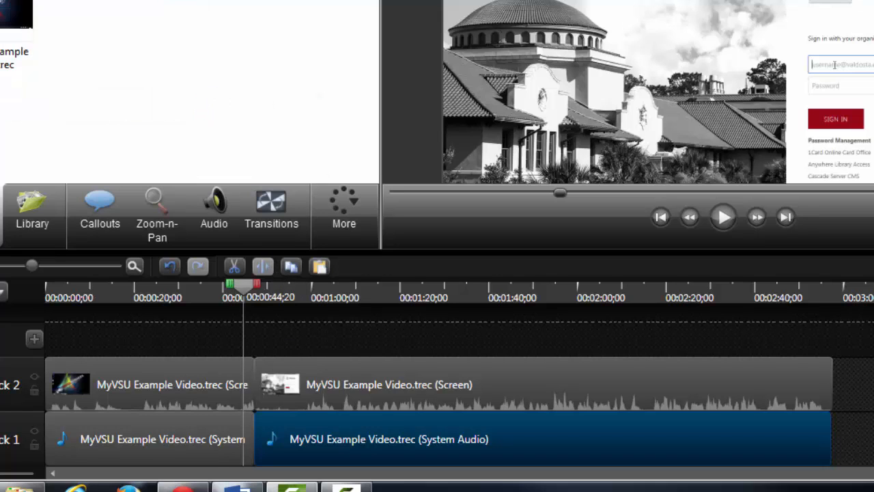
mouse_move(59, 99)
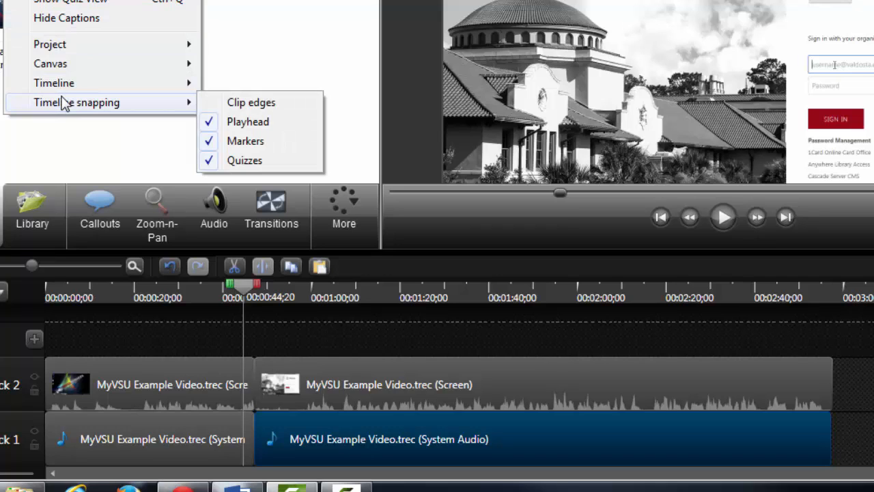
Try moving the second system audio clip and the second screen clip with clip edge snapping turned off.
left_click(383, 396)
left_click_drag(357, 434, 335, 459)
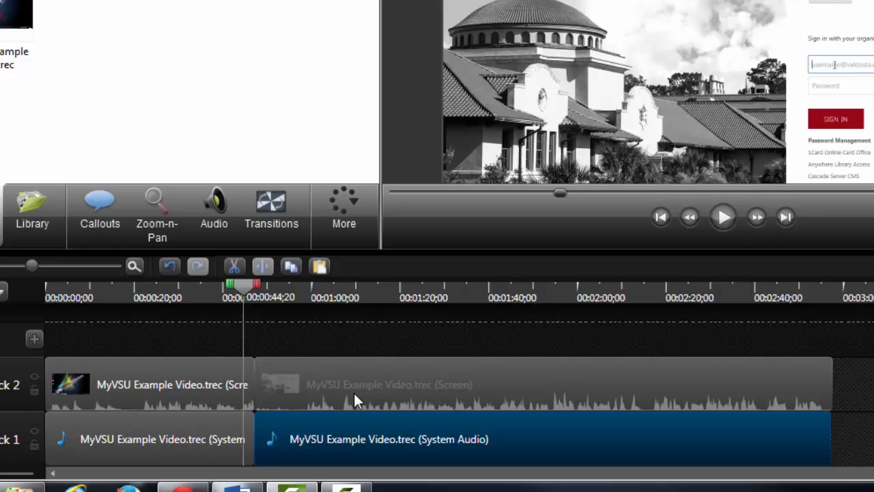
left_click_drag(354, 395, 341, 381)
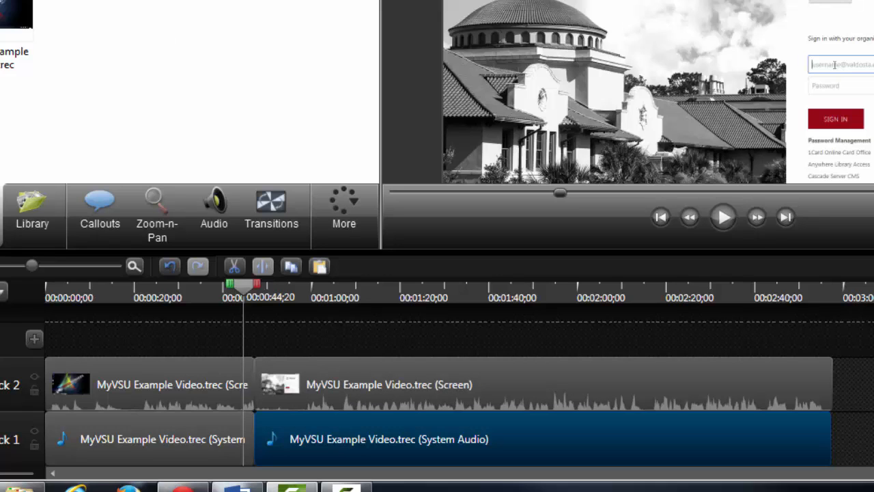
Turn timeline snapping for clip edges back on.
left_click(16, 0)
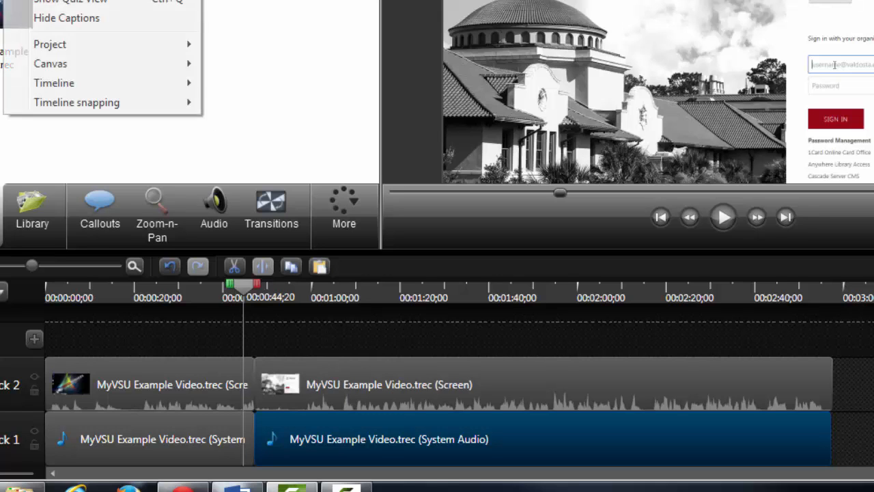
mouse_move(84, 102)
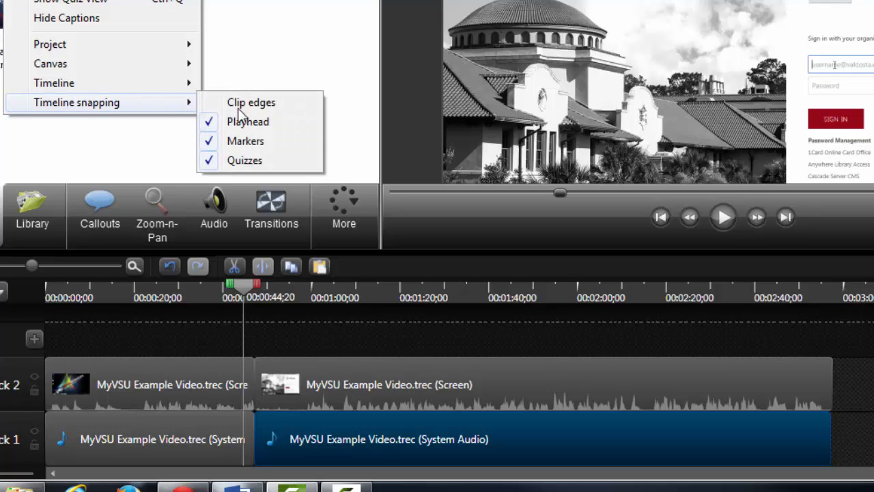
left_click(253, 104)
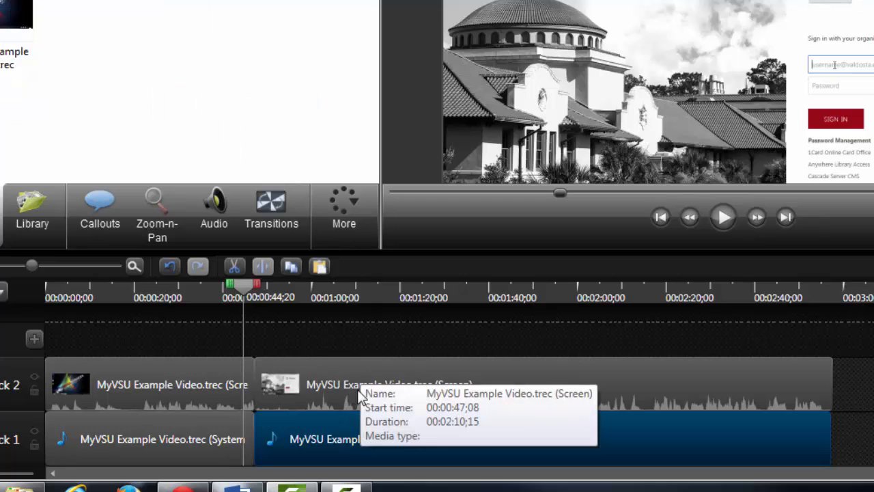
Move the second system audio clip to start at 00:00:47;24, snapping its end to the end of the second screen clip.
mouse_move(347, 426)
left_mouse_down()
mouse_move(364, 433)
mouse_move(348, 435)
left_mouse_up()
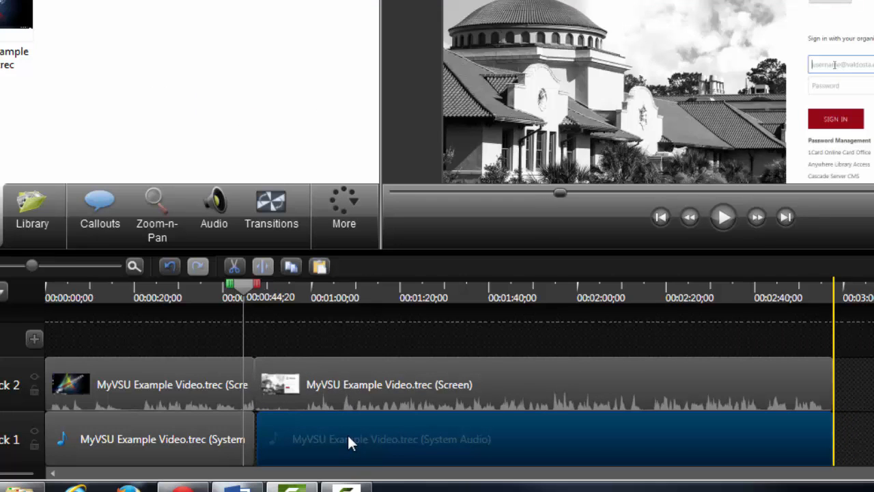
left_click_drag(348, 435, 348, 434)
mouse_move(585, 449)
left_mouse_down()
mouse_move(565, 450)
mouse_move(594, 449)
left_mouse_up()
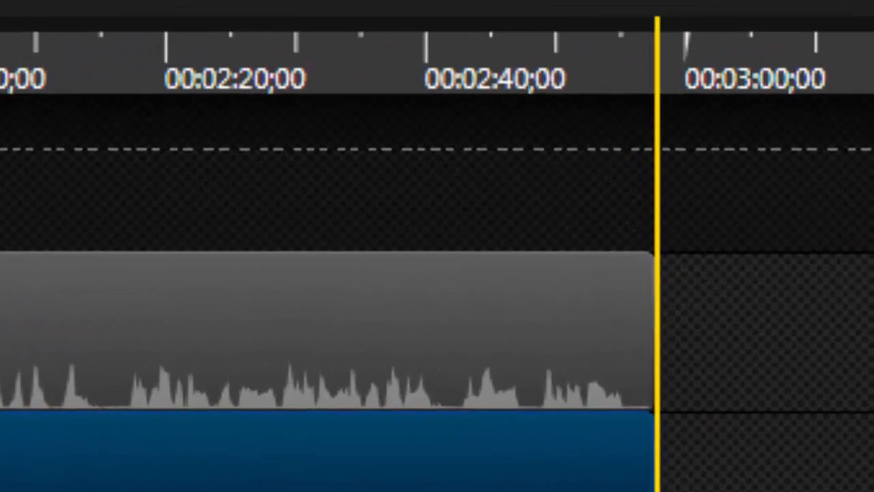
left_click(14, 341)
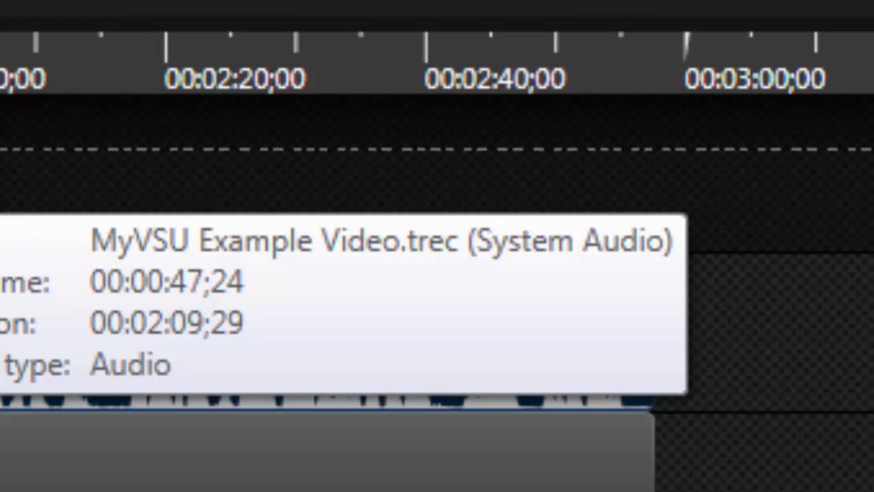
left_click(3, 471)
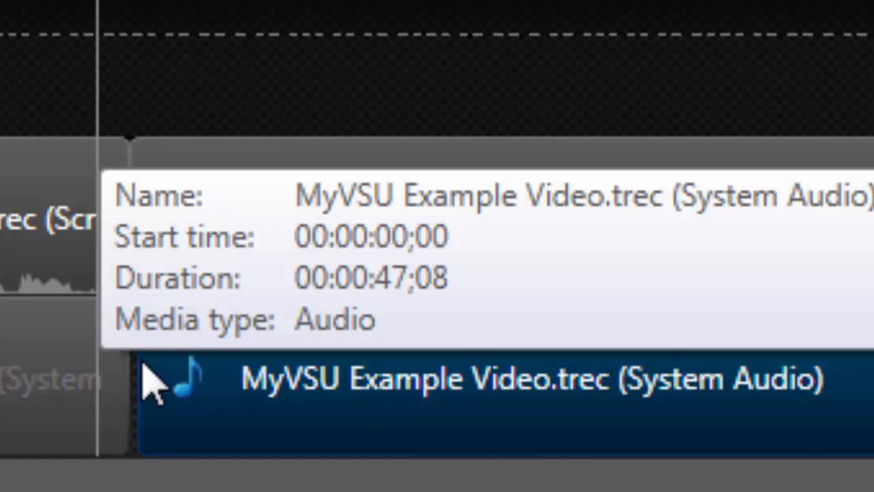
Delete the second system audio clip and the first system audio clip from Track 1.
left_click(35, 409)
left_click(242, 441)
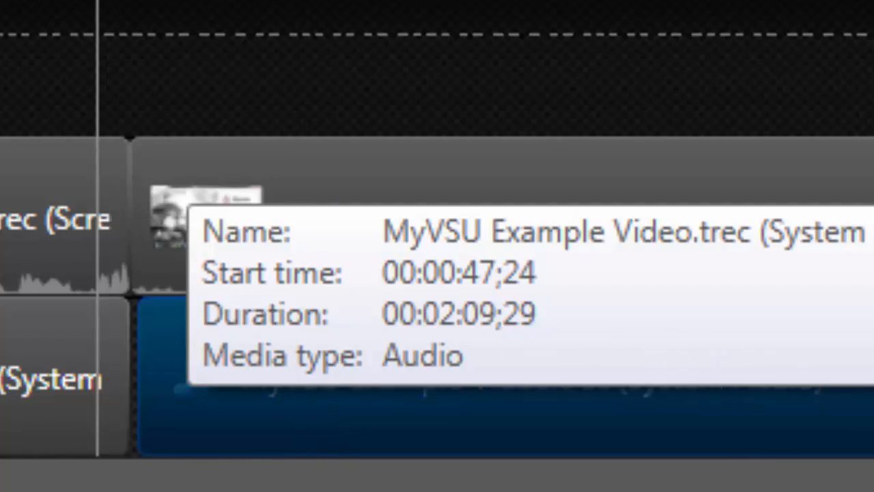
key("Delete")
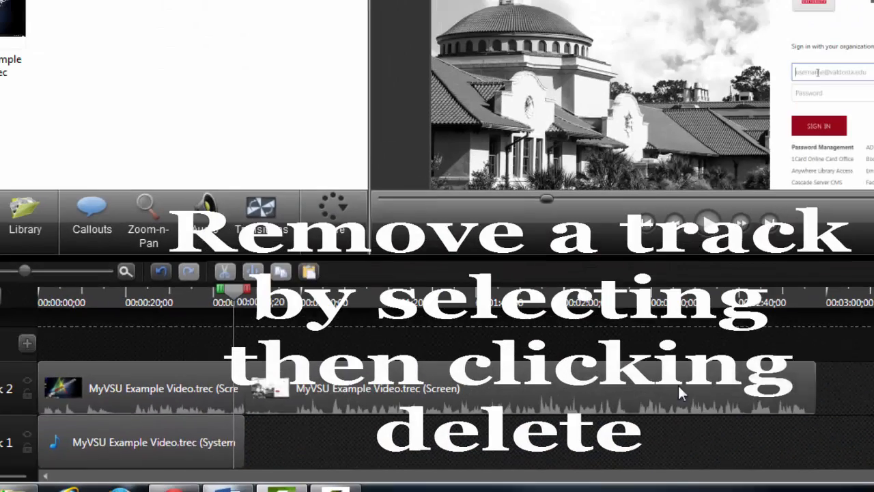
left_click(211, 442)
key("Delete")
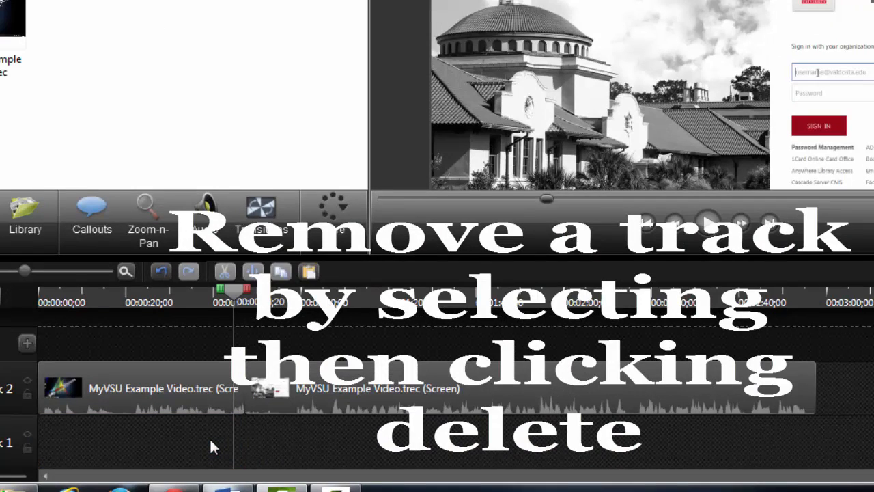